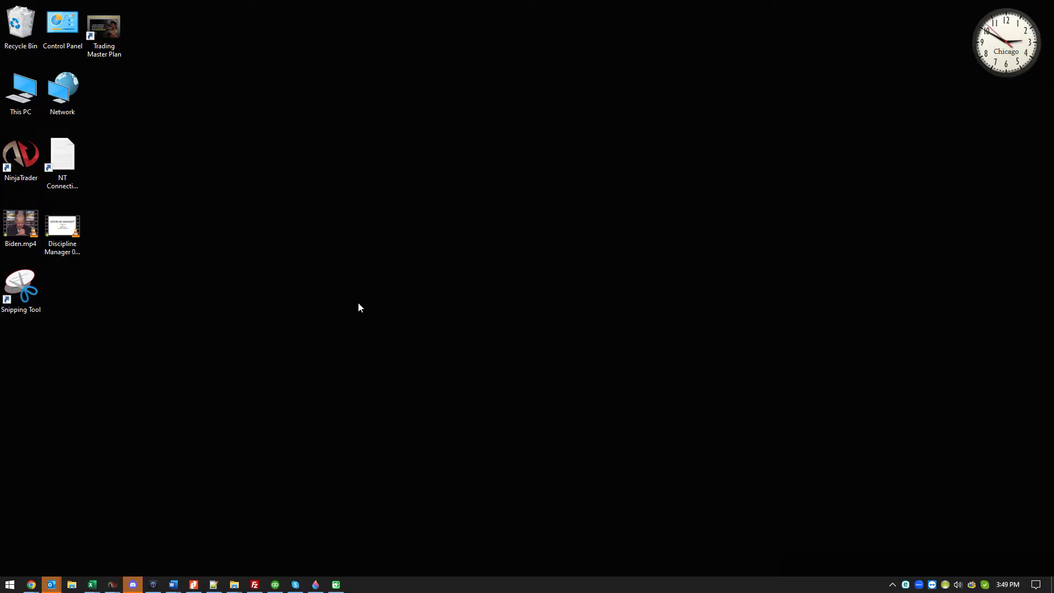
Open the right-click menu of the NinjaTrader shortcut on the desktop
right_click(26, 160)
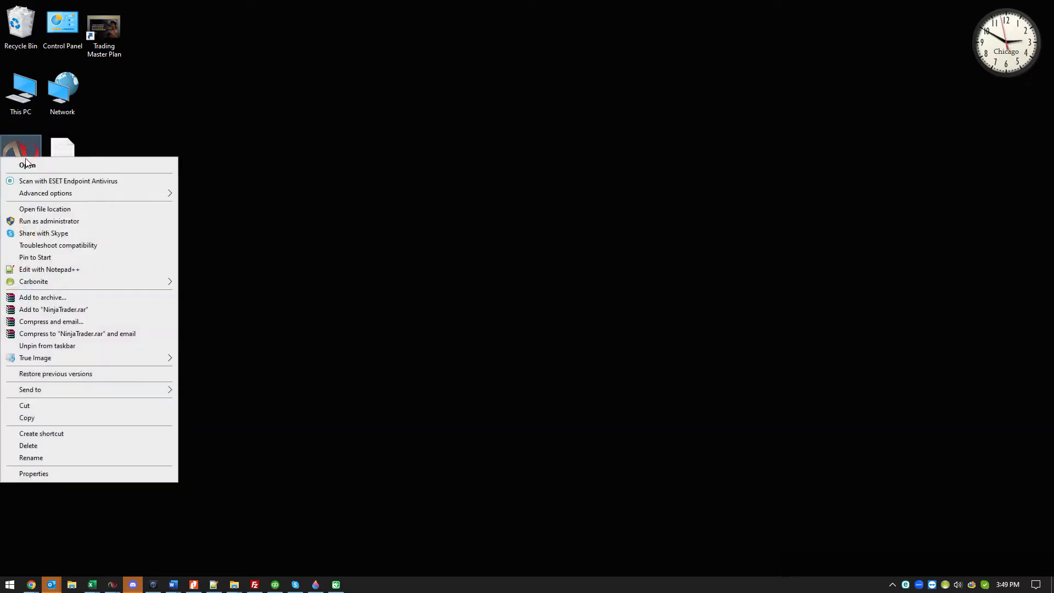
Confirm the NinjaTrader shortcut targets NinjaTrader.exe, then search Windows for 'graph'
left_click(31, 474)
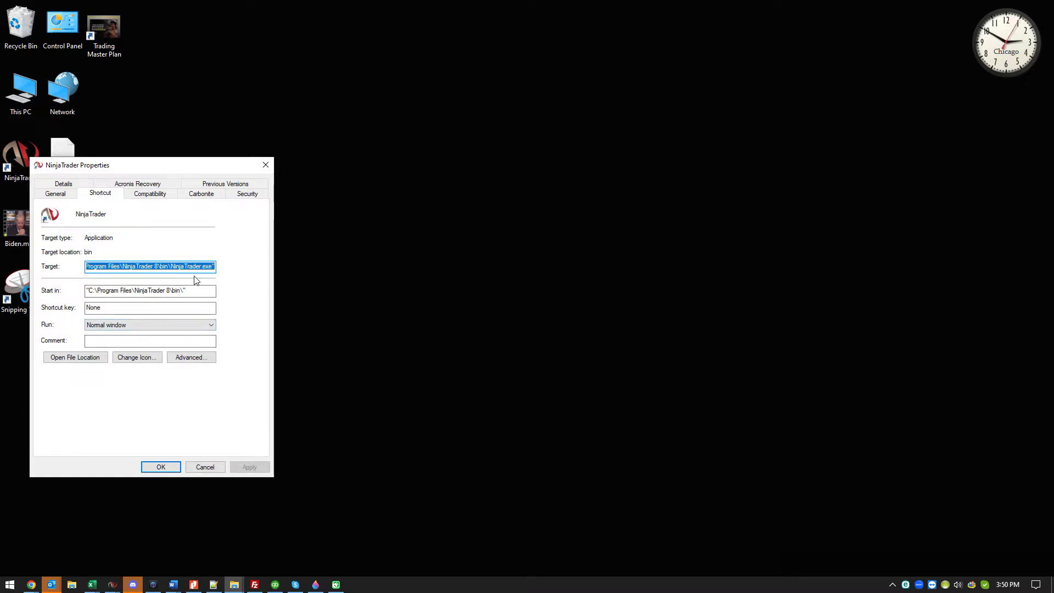
left_click(266, 164)
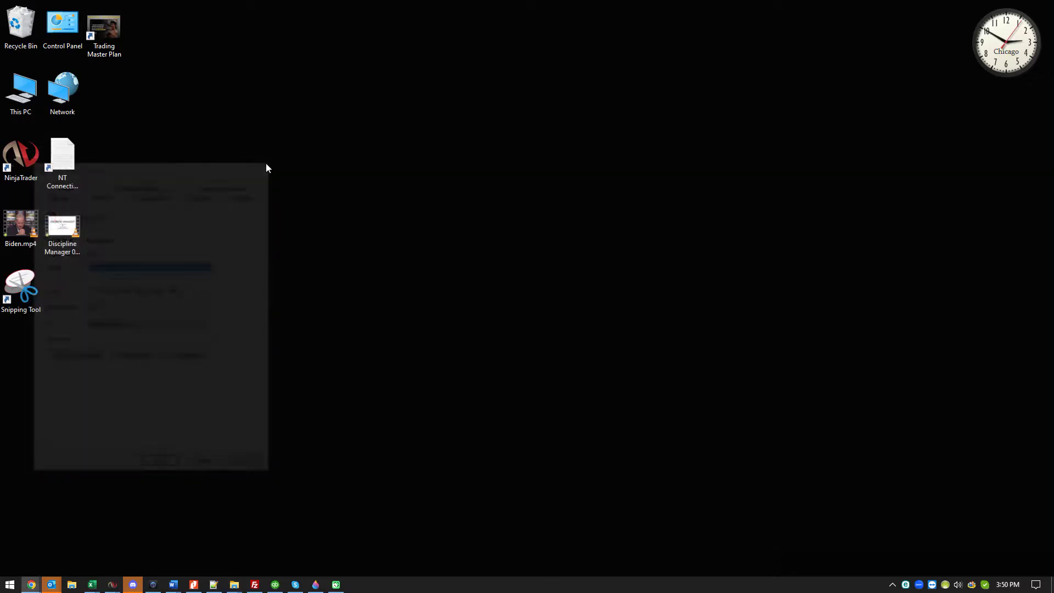
left_click(11, 585)
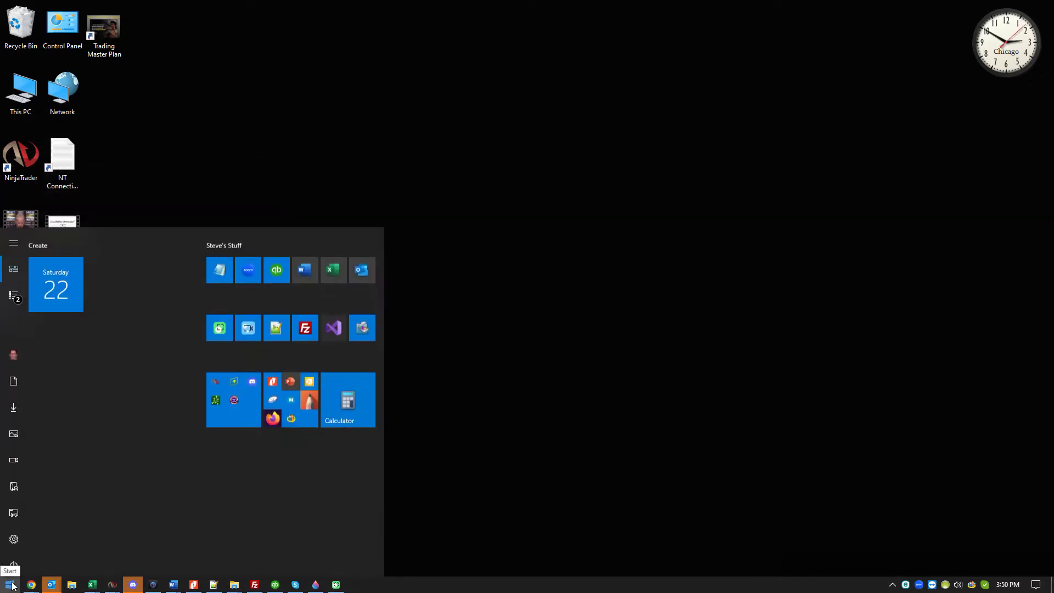
type("graph")
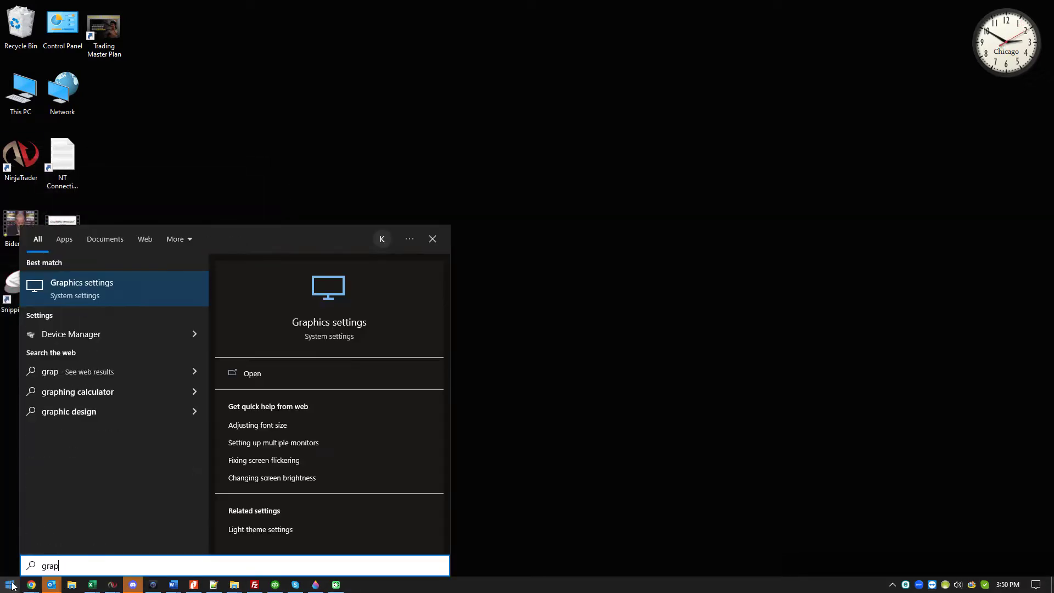
Add the pasted NinjaTrader.exe path to Graphics settings and save it as High performance
left_click(134, 282)
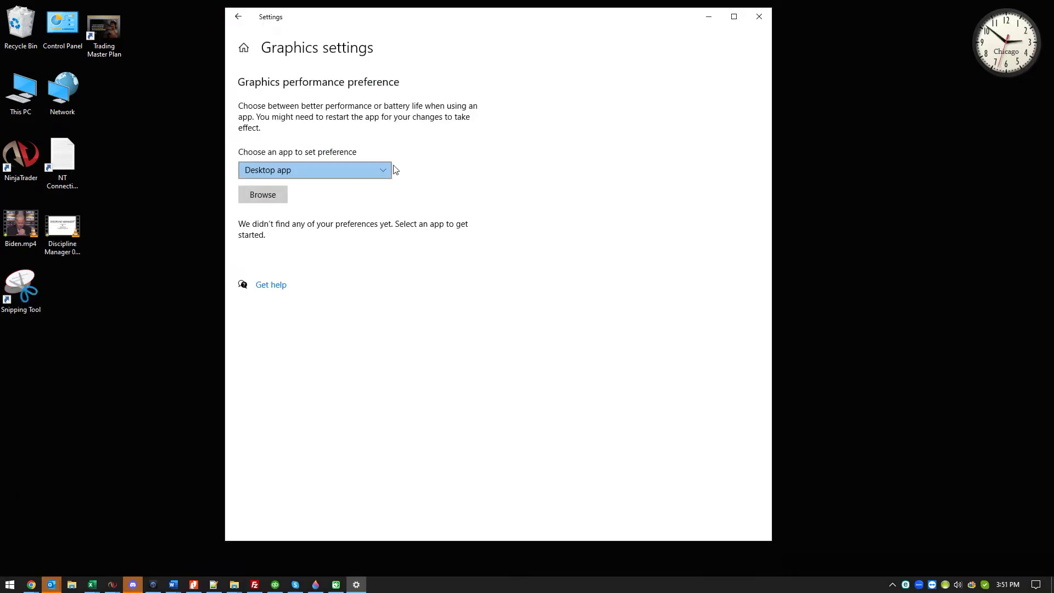
left_click(275, 195)
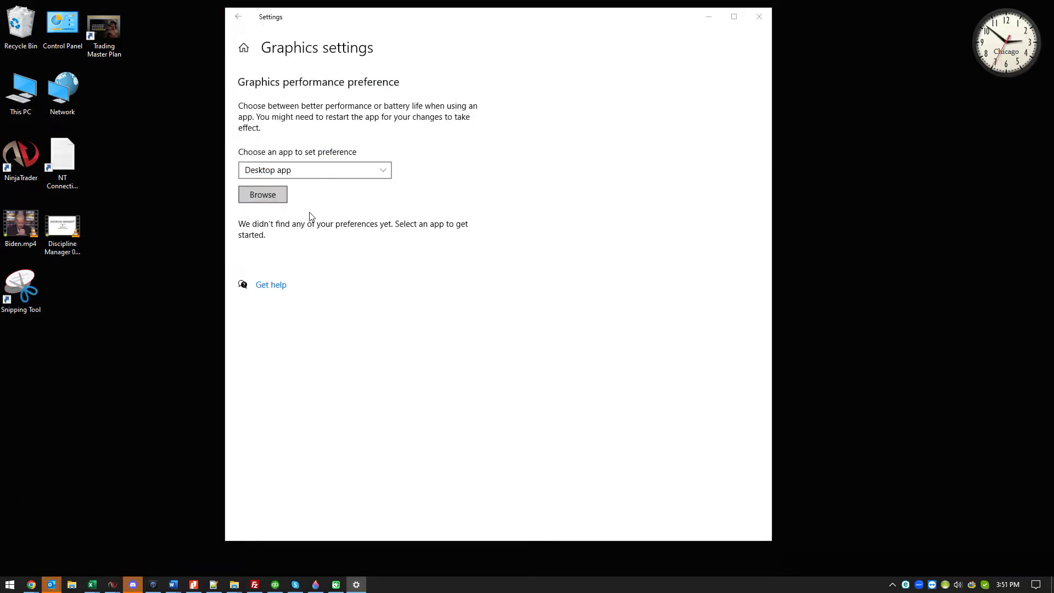
type("\"C:\\Program Files\\NinjaTrader 8\\bin\\NinjaTrader.exe\"")
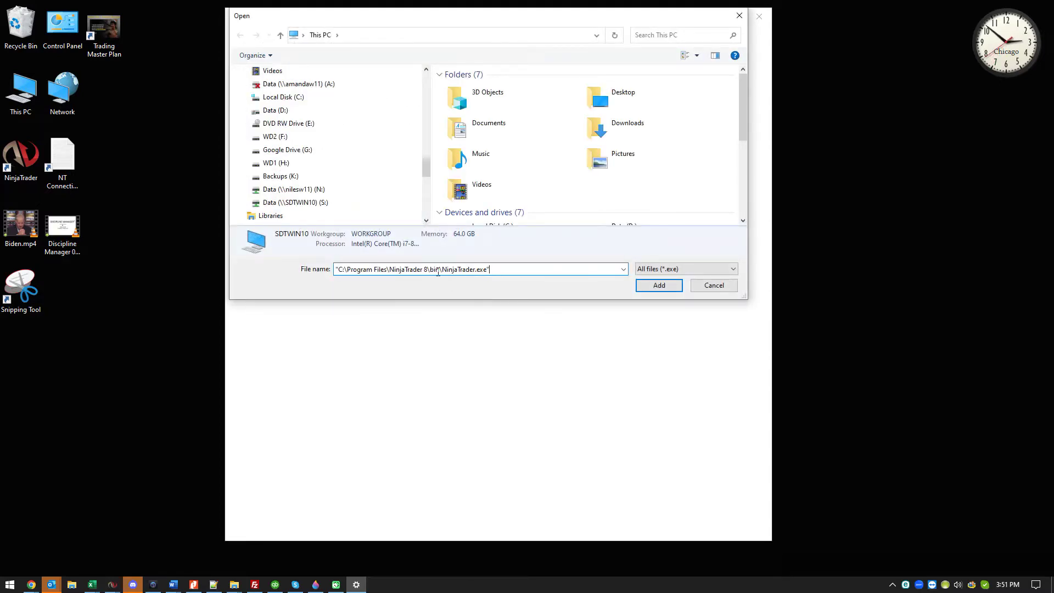
left_click(640, 285)
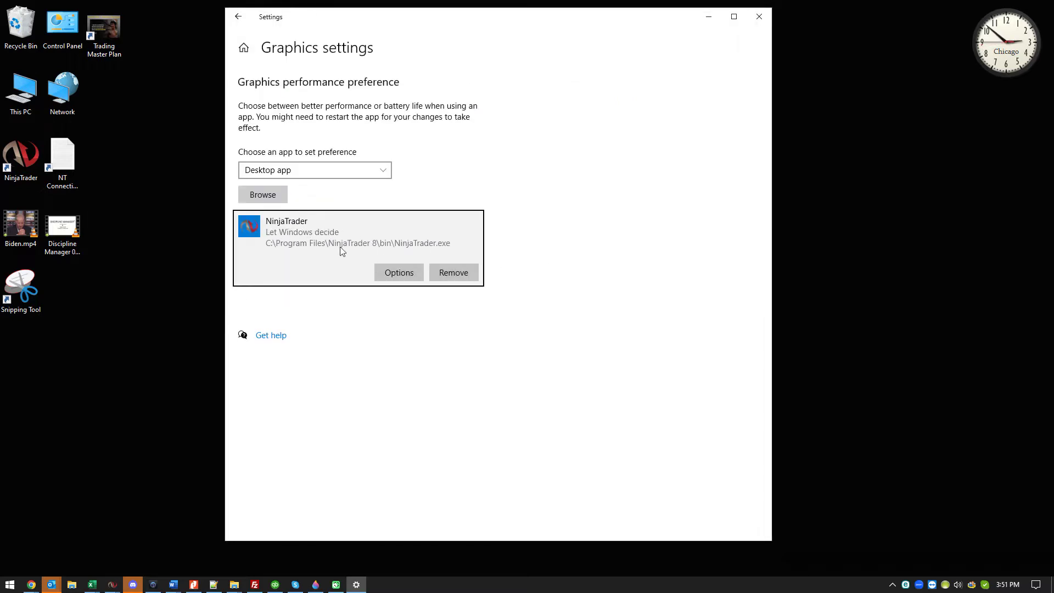
left_click(403, 274)
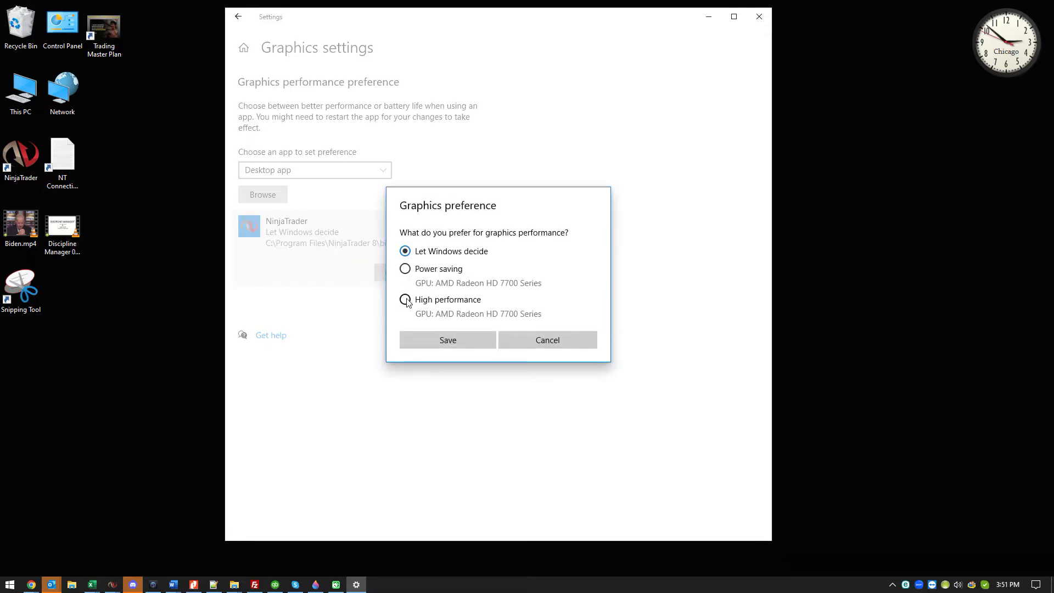
left_click(406, 300)
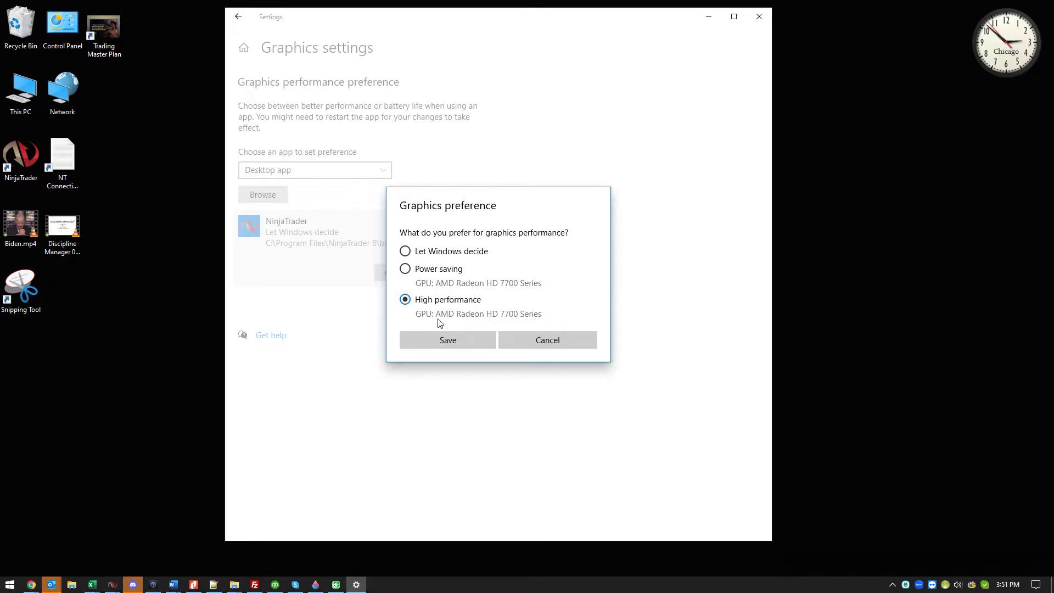
left_click(458, 341)
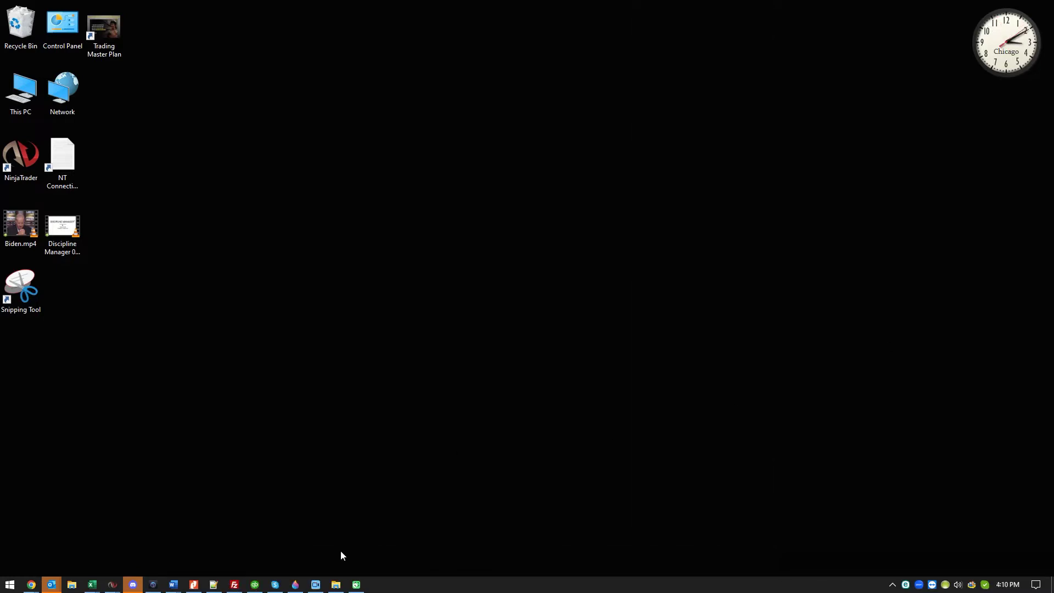
Open NinjaTrader 8's db folder and select its cache-to-tick subfolders, then just replay
left_click(336, 585)
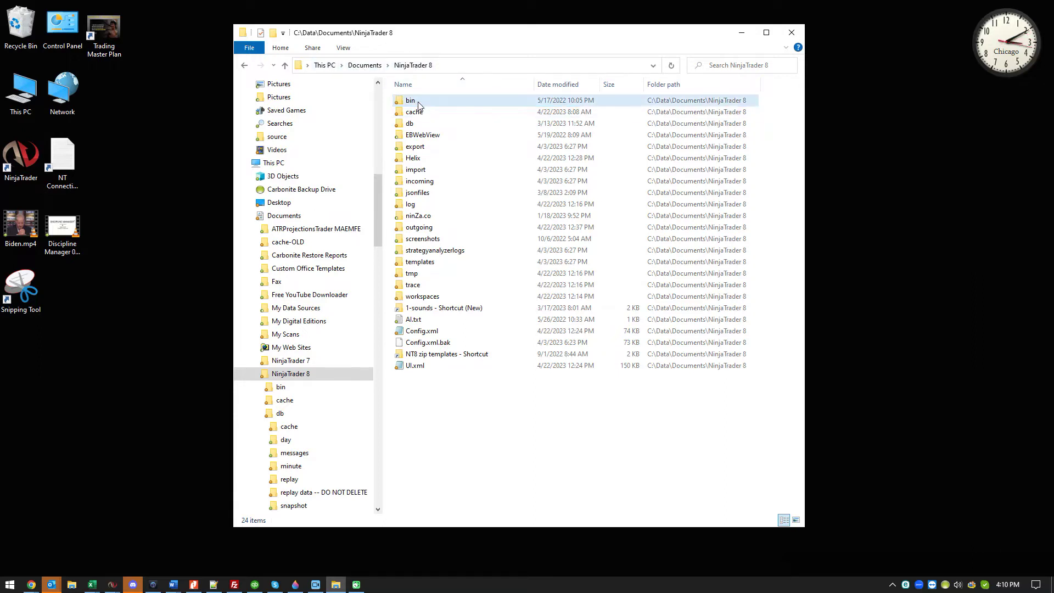
mouse_move(419, 106)
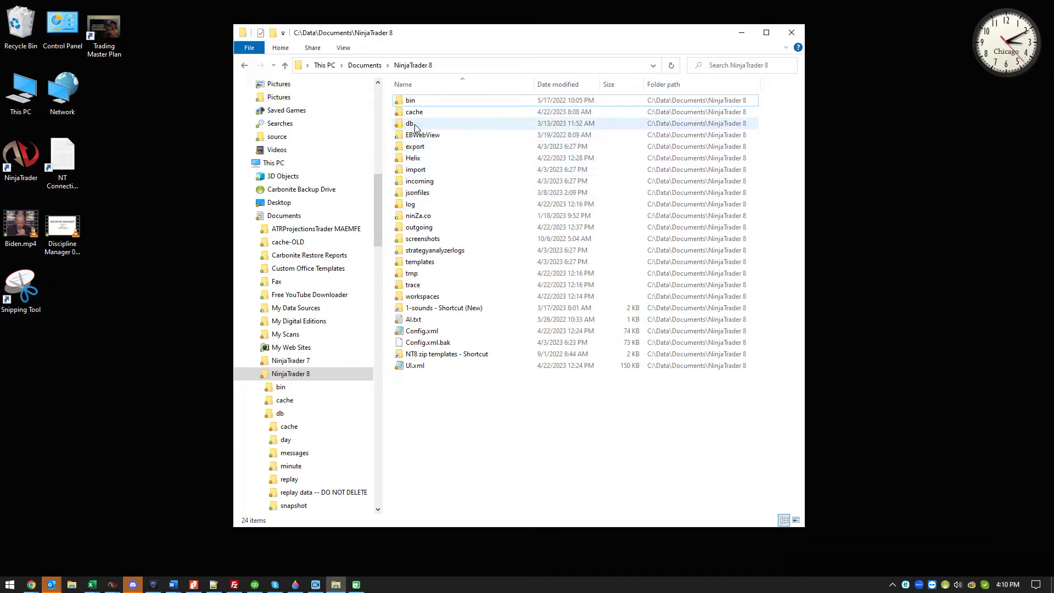
double_click(425, 124)
mouse_move(460, 183)
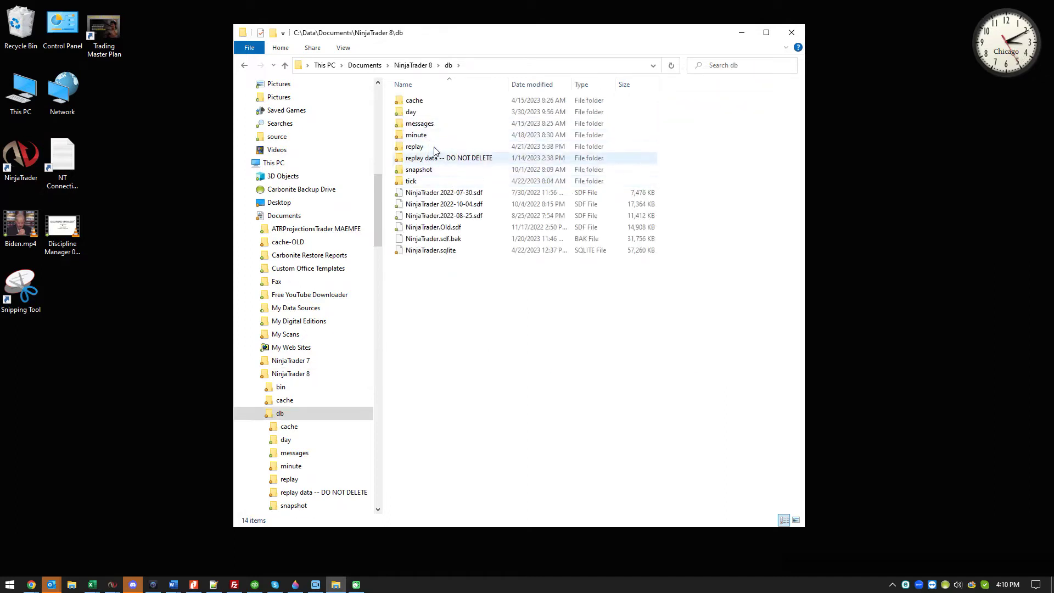
left_click(424, 104)
left_click(420, 181, "shift")
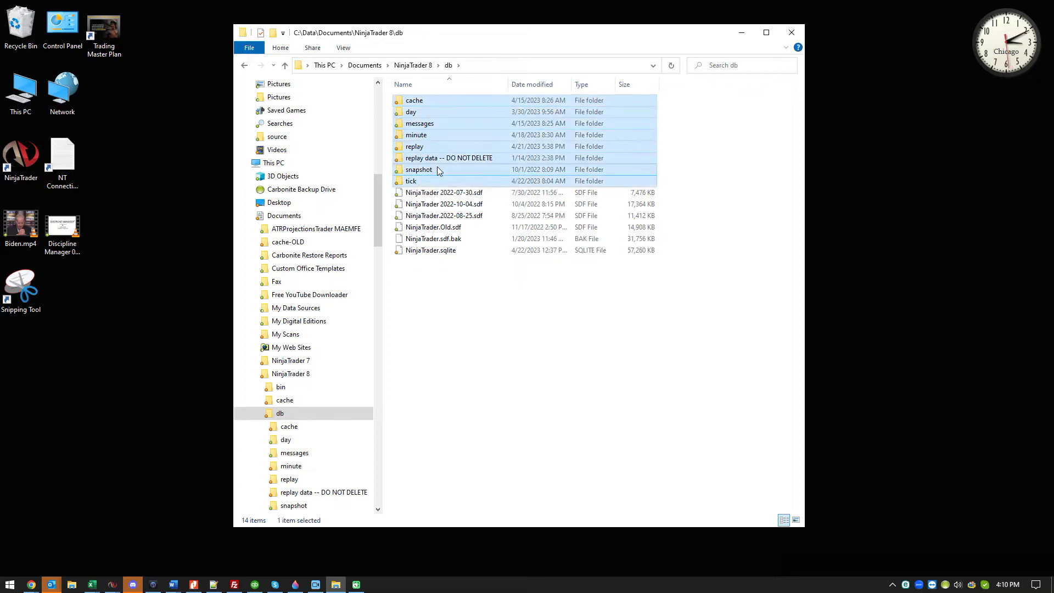
left_click(465, 148)
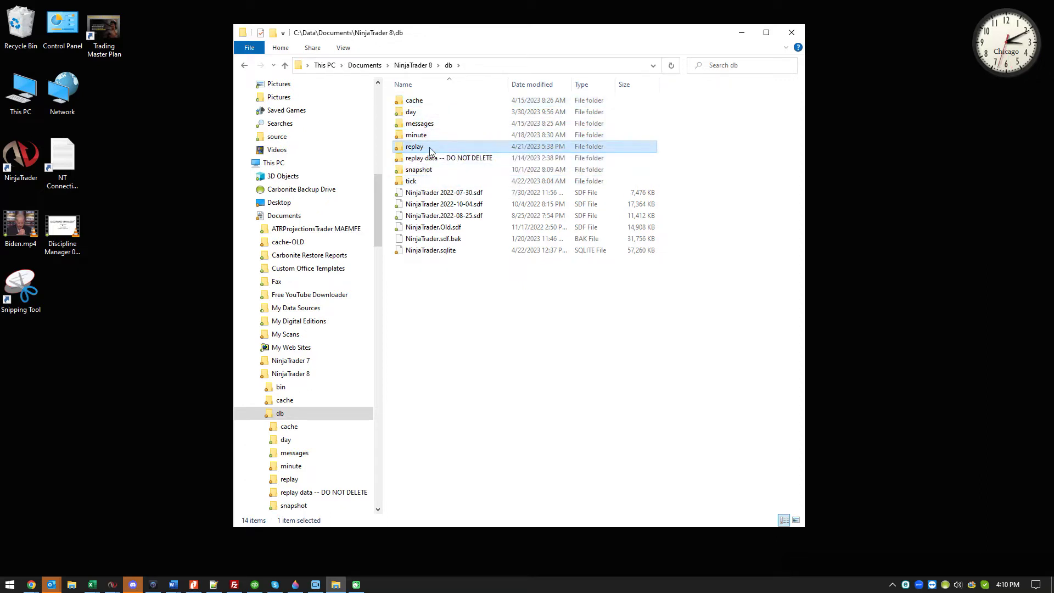
Look inside the replay folder, return to db and select NinjaTrader.sqlite
double_click(431, 148)
left_click(244, 65)
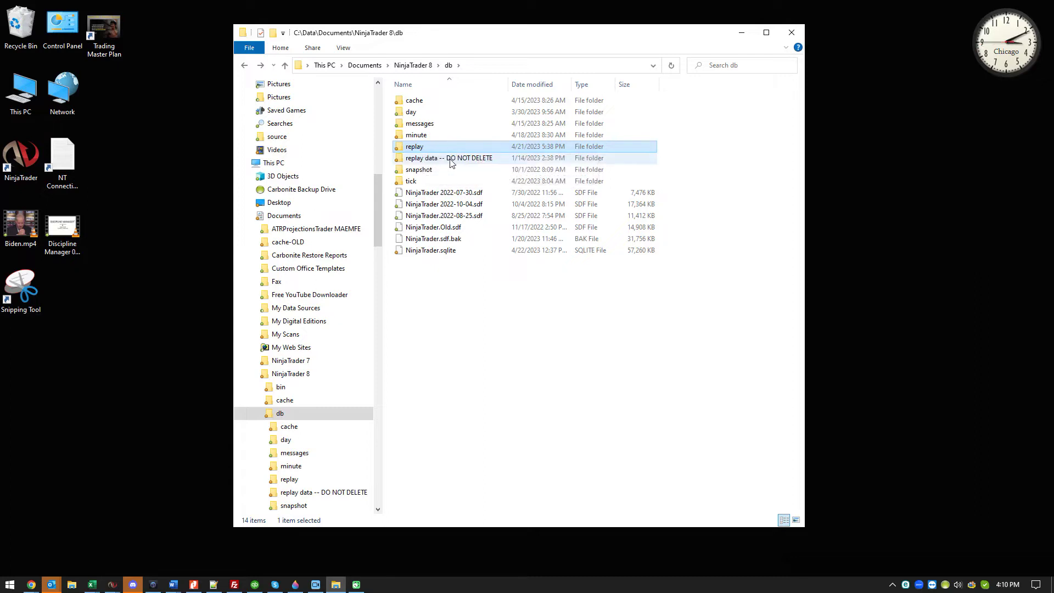
mouse_move(422, 162)
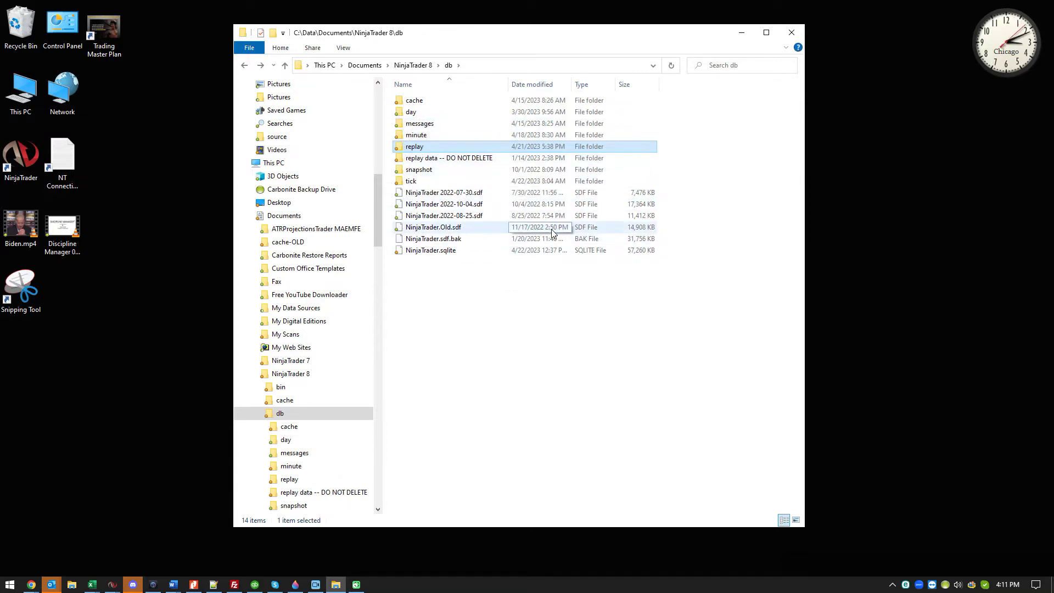
left_click(459, 252)
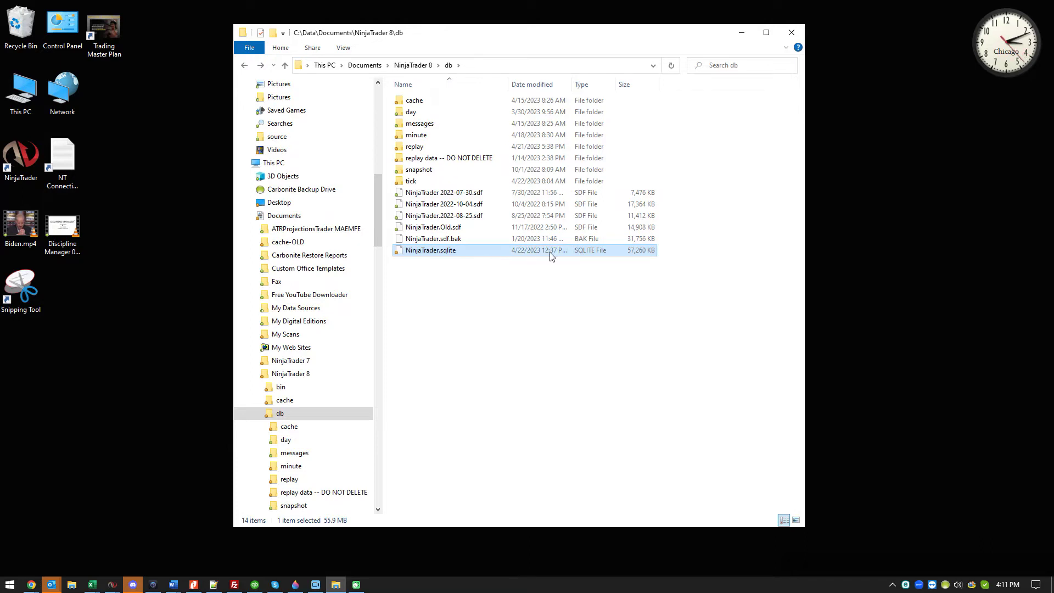
Select the db subfolders, then open minute and its ES 06-23 contract folder
left_click(417, 102)
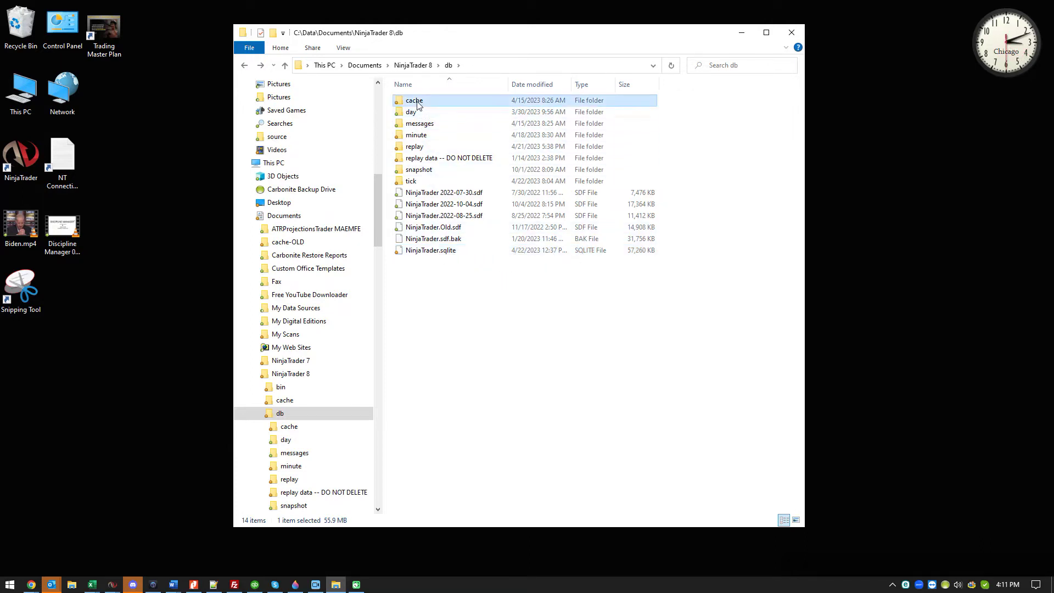
left_click(412, 185, "shift")
left_click(441, 158)
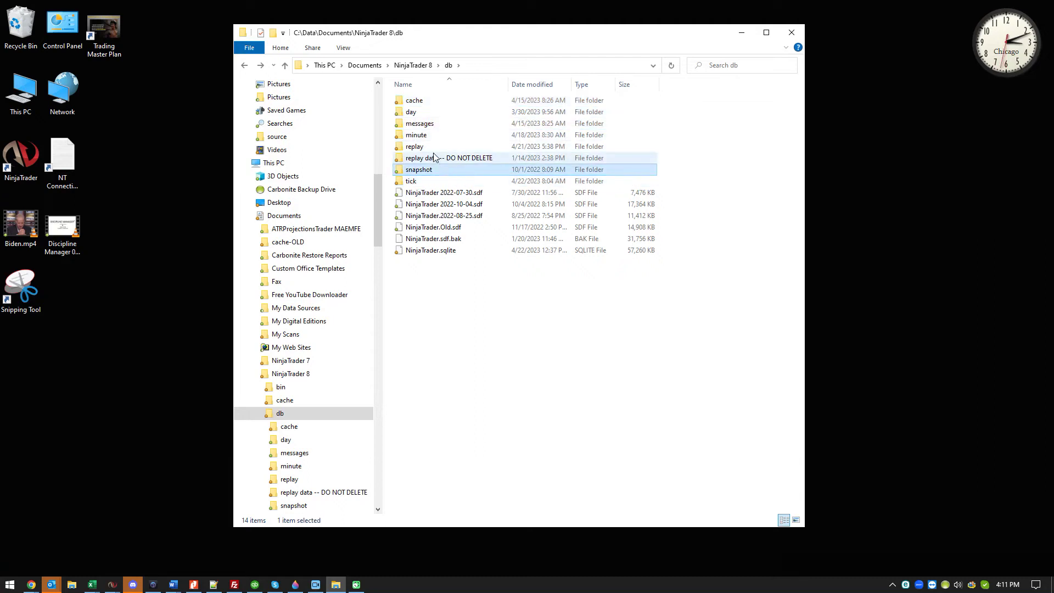
double_click(433, 135)
double_click(432, 124)
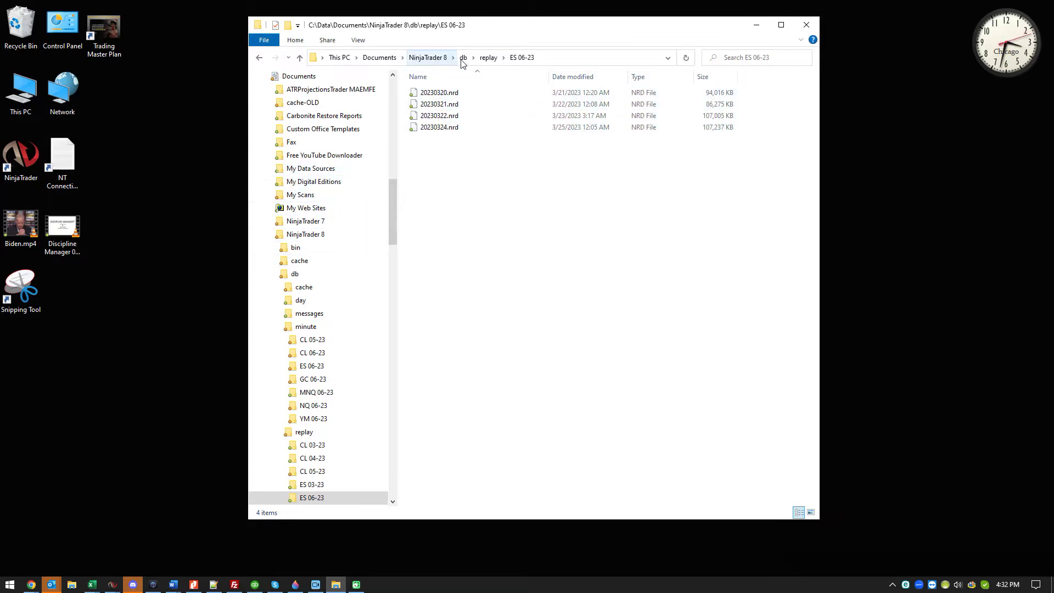
Go up to the NinjaTrader 8 folder and select the log, then trace, folders
left_click(434, 59)
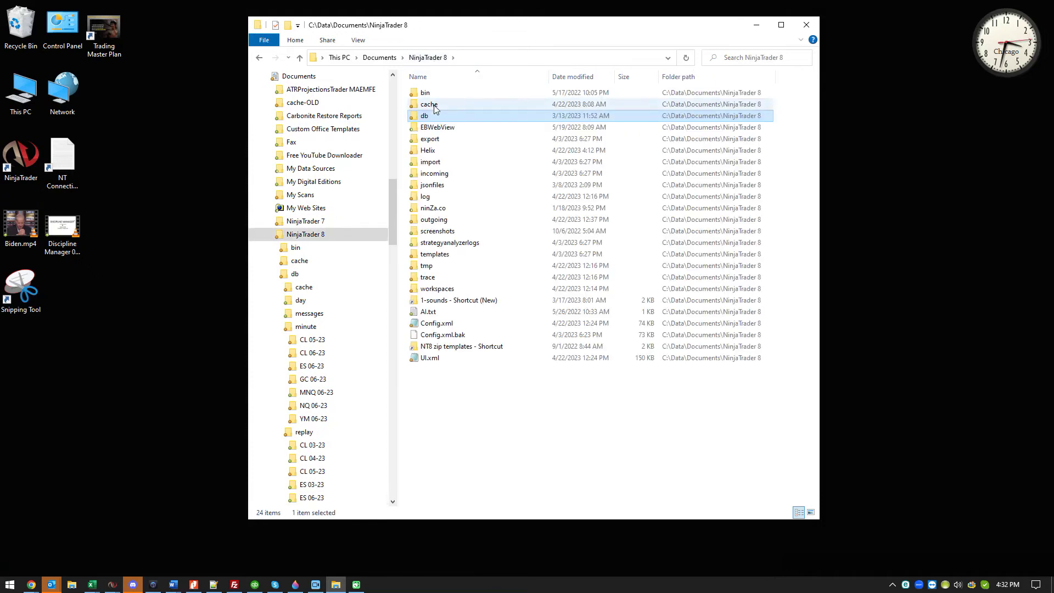
left_click(433, 197)
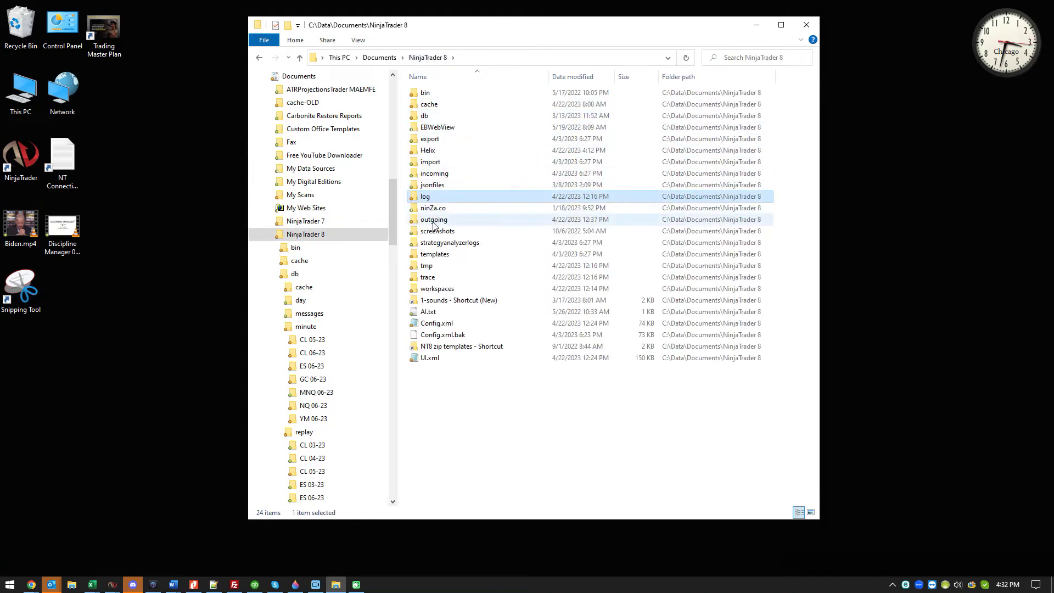
left_click(439, 278)
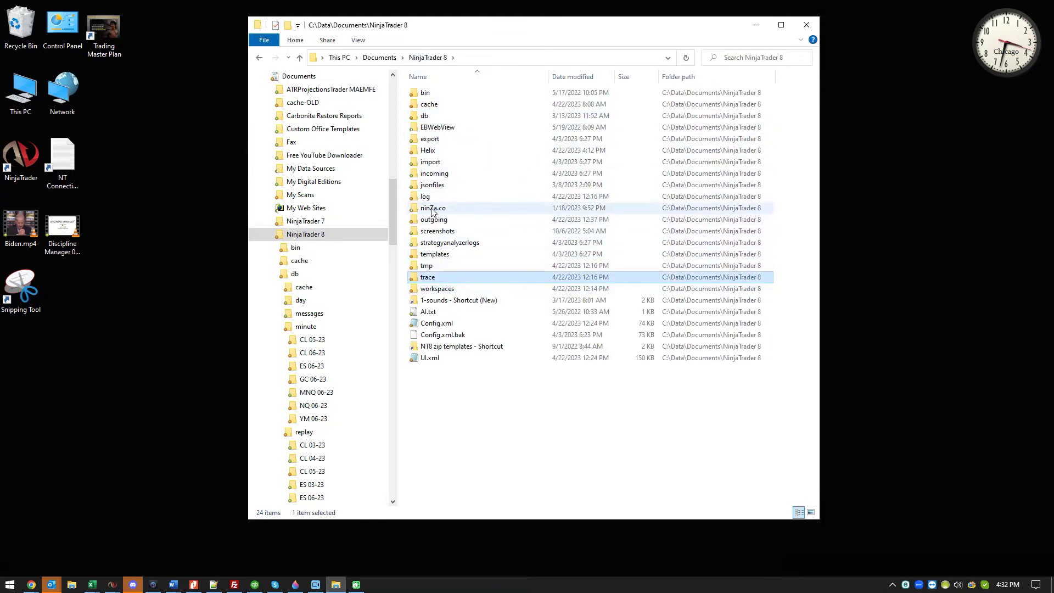
Open the trace folder and scroll through its trace files
double_click(447, 278)
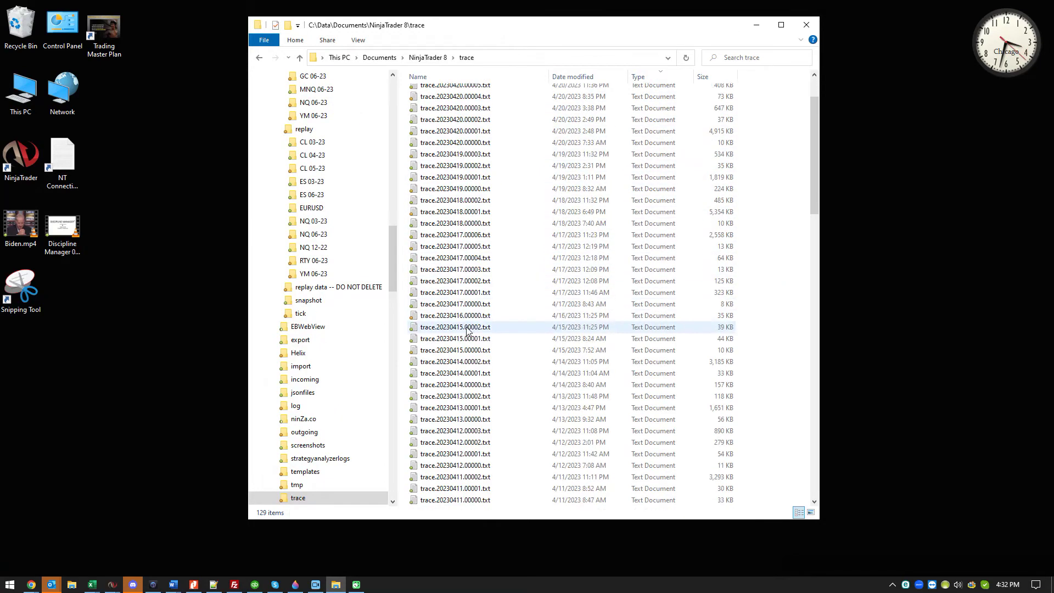
scroll(462, 313, "down", 8)
scroll(462, 351, "up", 4)
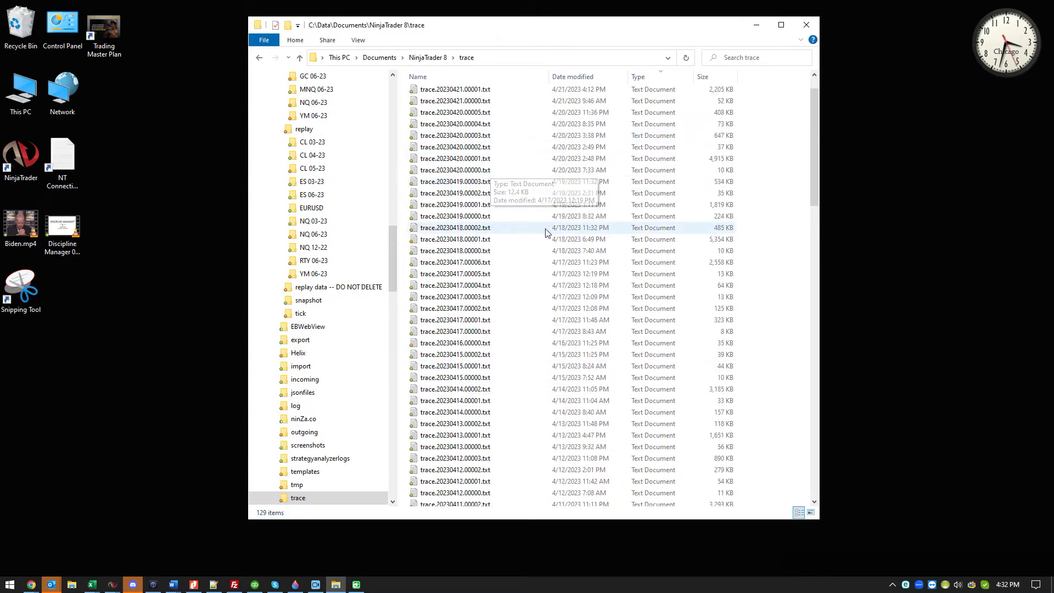
scroll(688, 217, "up", 4)
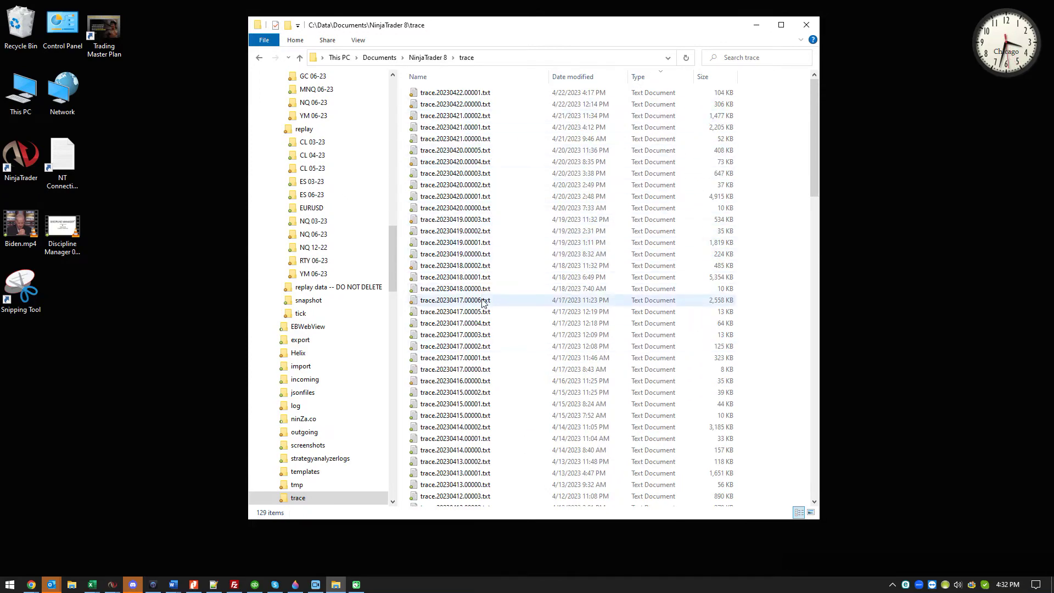
Go back to NinjaTrader 8 and open the log folder with its 147 items
left_click(428, 57)
double_click(426, 196)
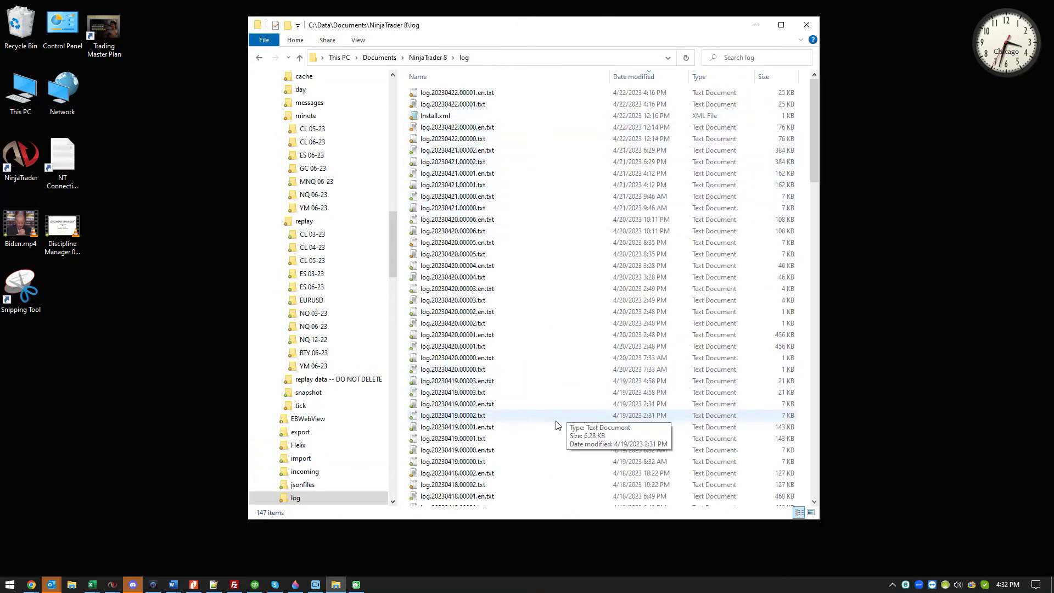
scroll(557, 420, "down", 2)
scroll(557, 417, "up", 1)
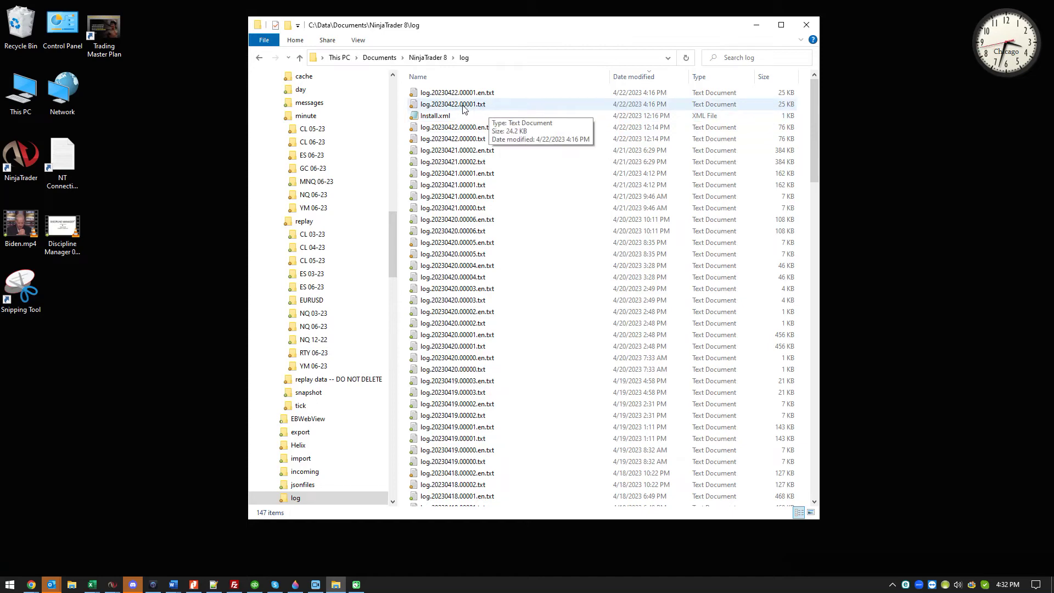
From the NinjaTrader 8 folder, open Helix and confirm it contains nothing
left_click(430, 57)
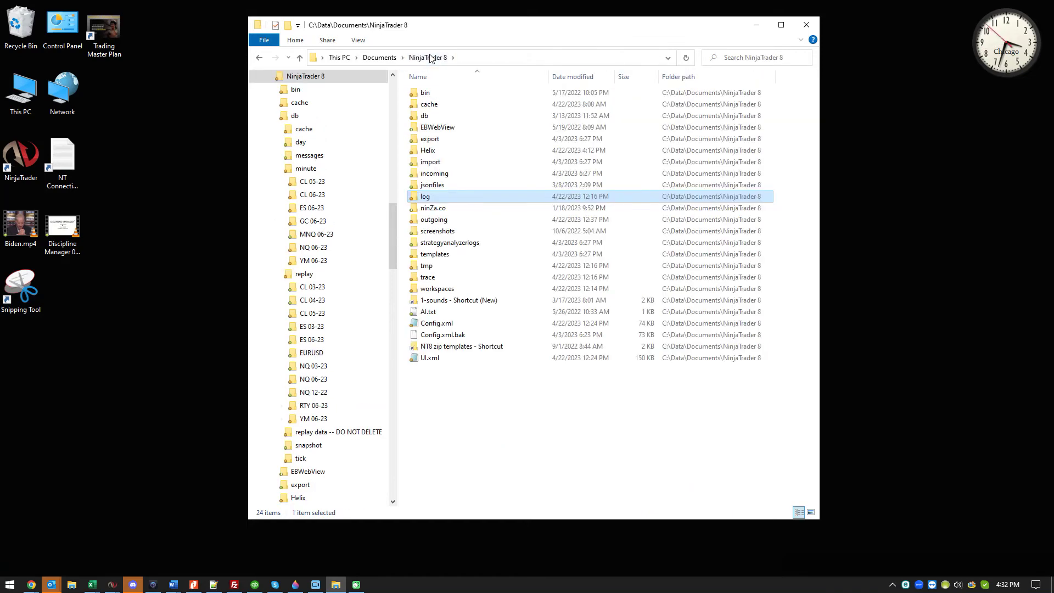
left_click(431, 154)
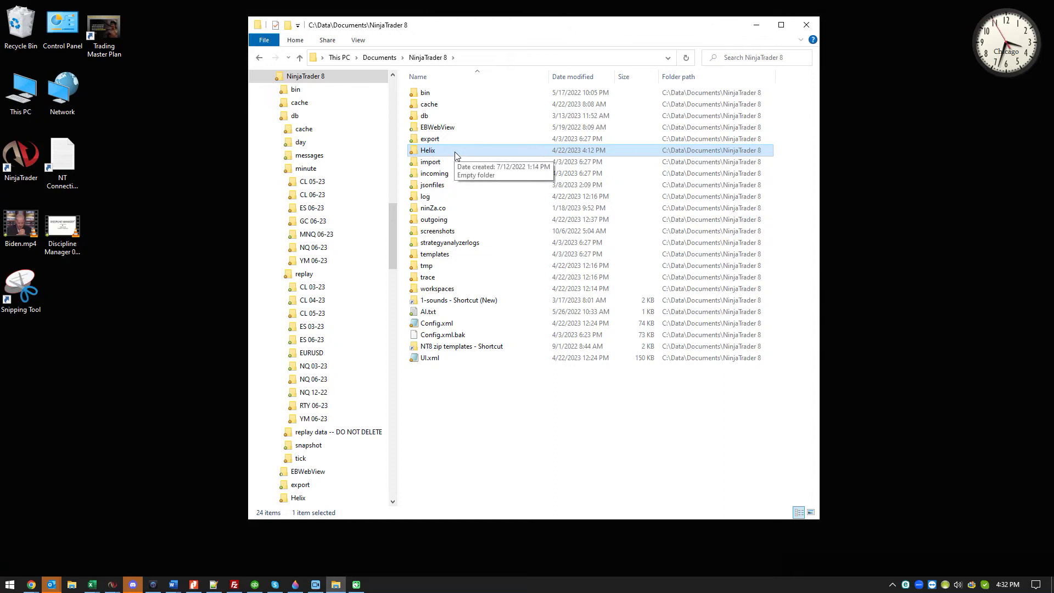
double_click(455, 152)
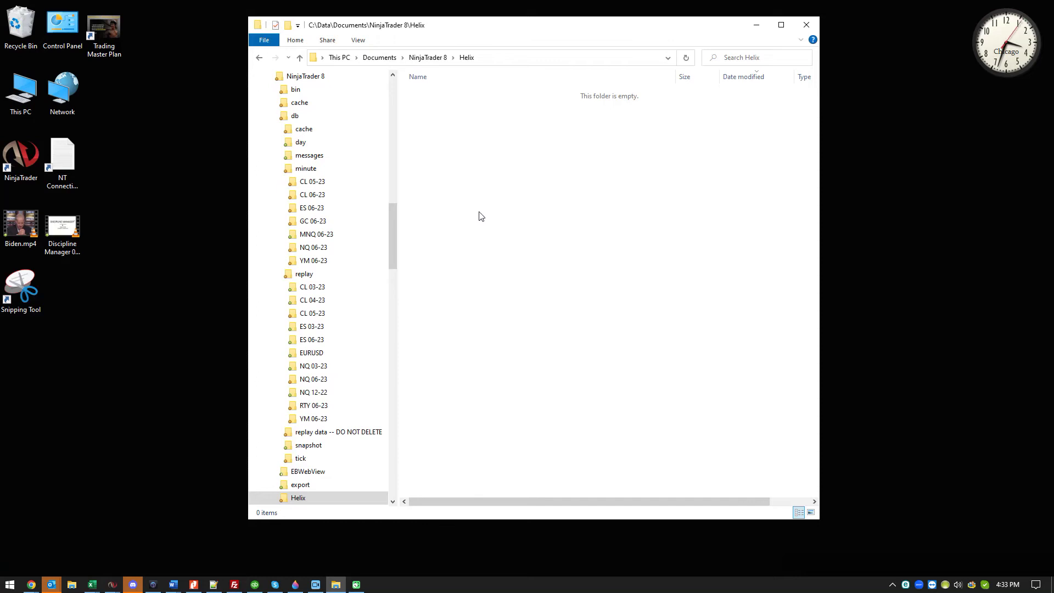
scroll(392, 219, "down", 2)
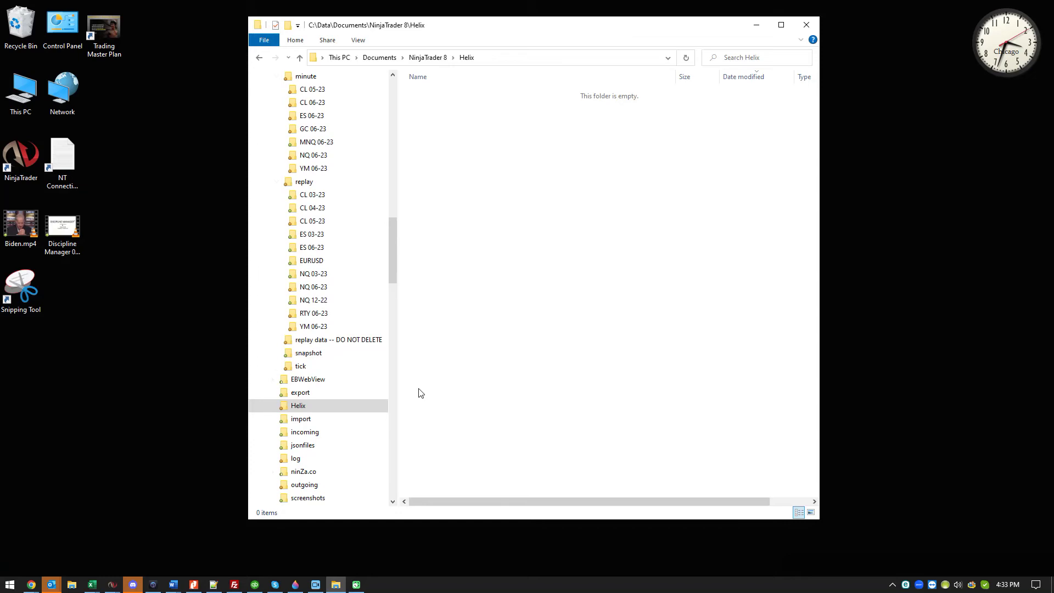
scroll(392, 201, "up", 10)
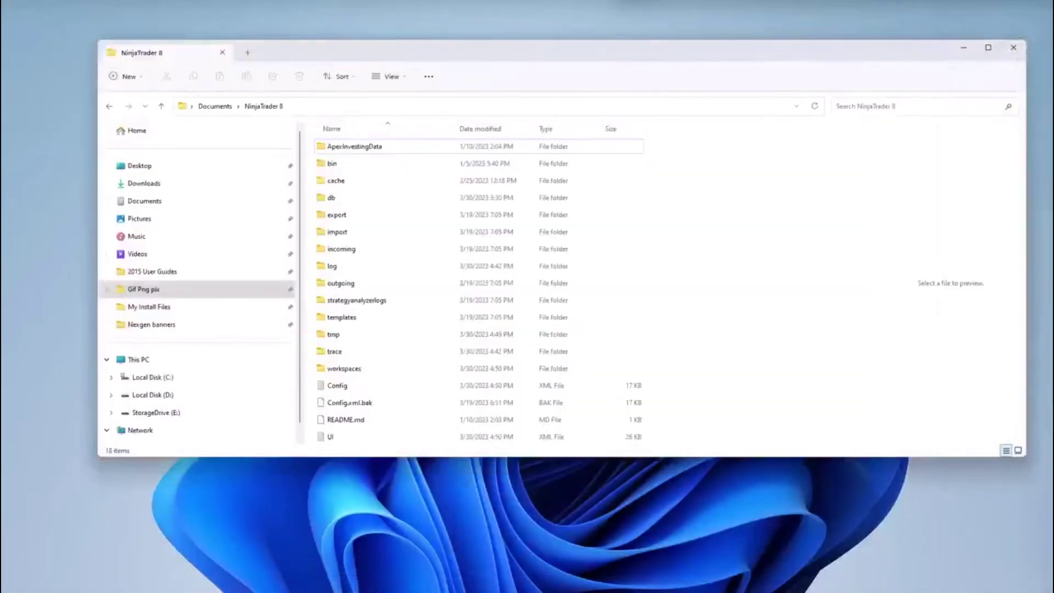
Via Documents > NinjaTrader 8 > db, delete the cache-through-tick subfolders, keeping NinjaTrader.sqlite
left_click(220, 107)
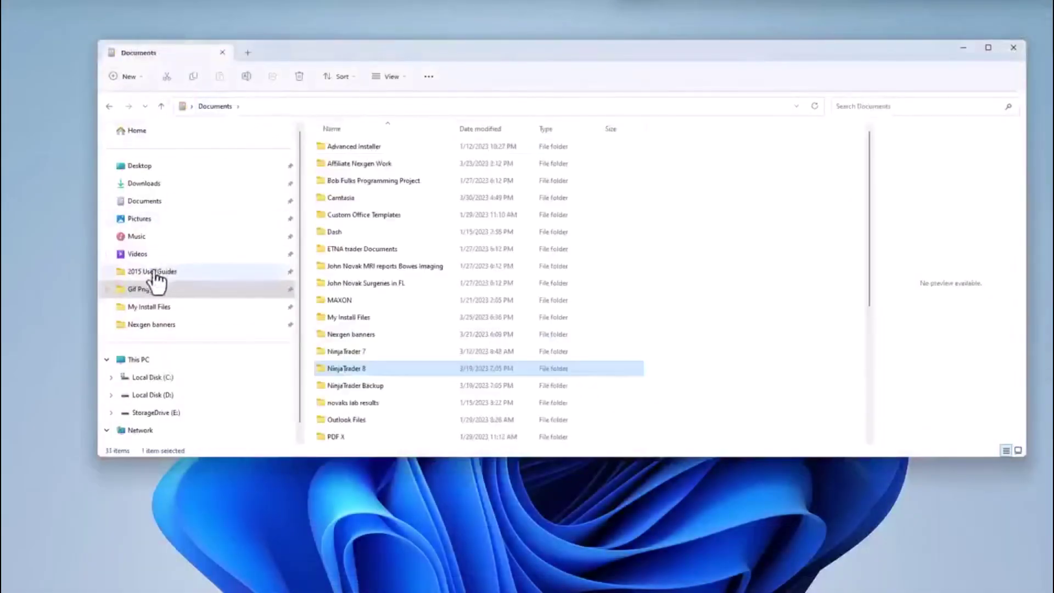
left_click(145, 201)
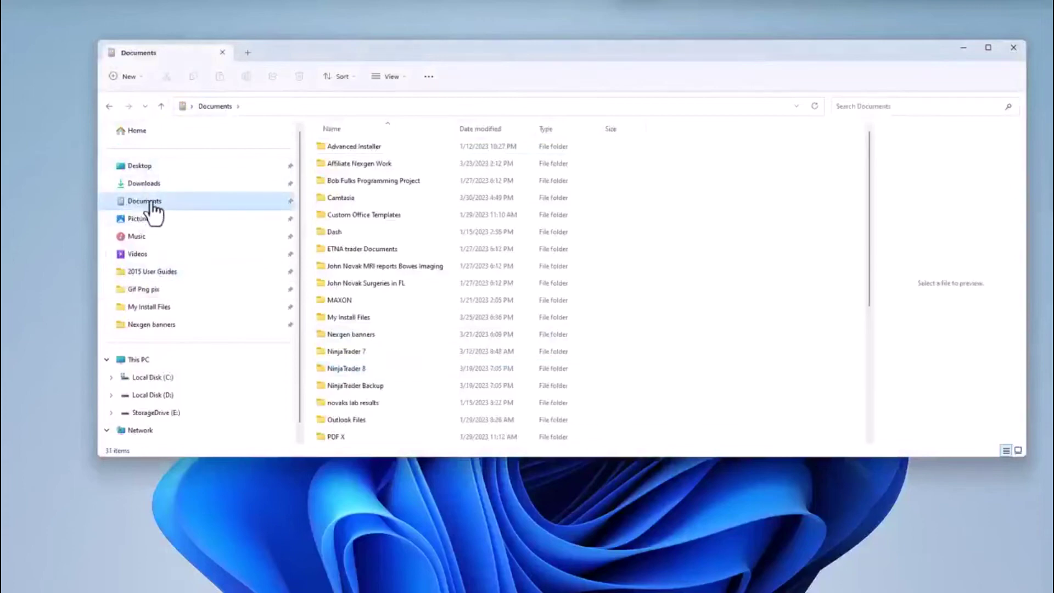
double_click(344, 368)
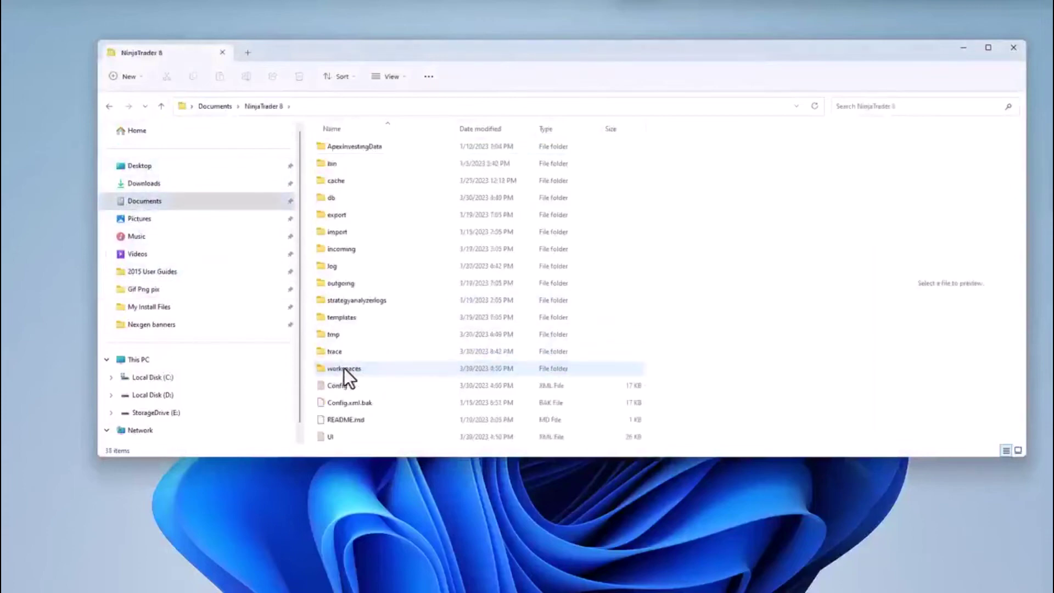
mouse_move(335, 198)
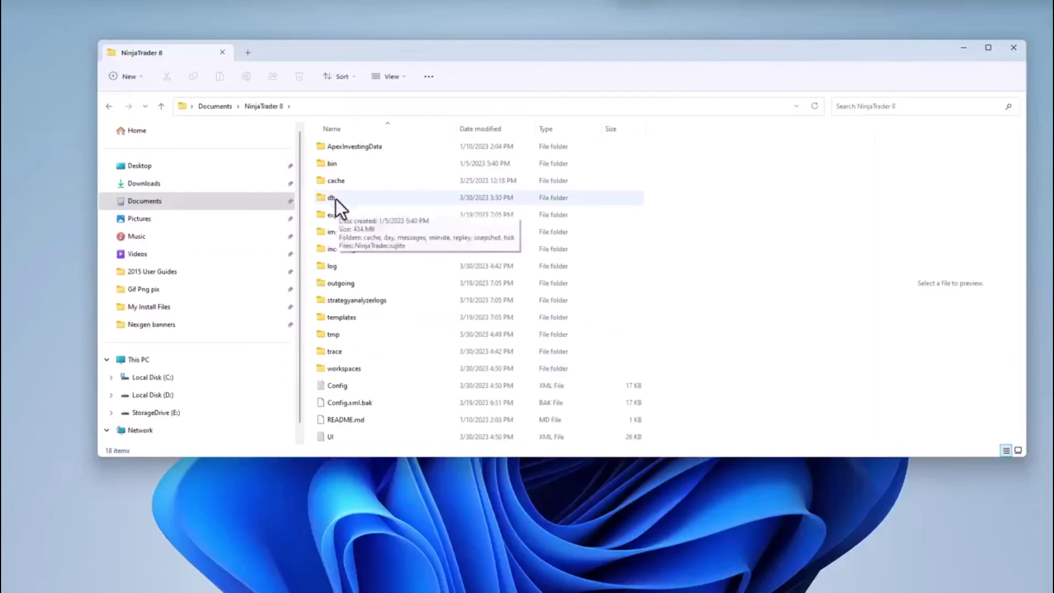
double_click(335, 199)
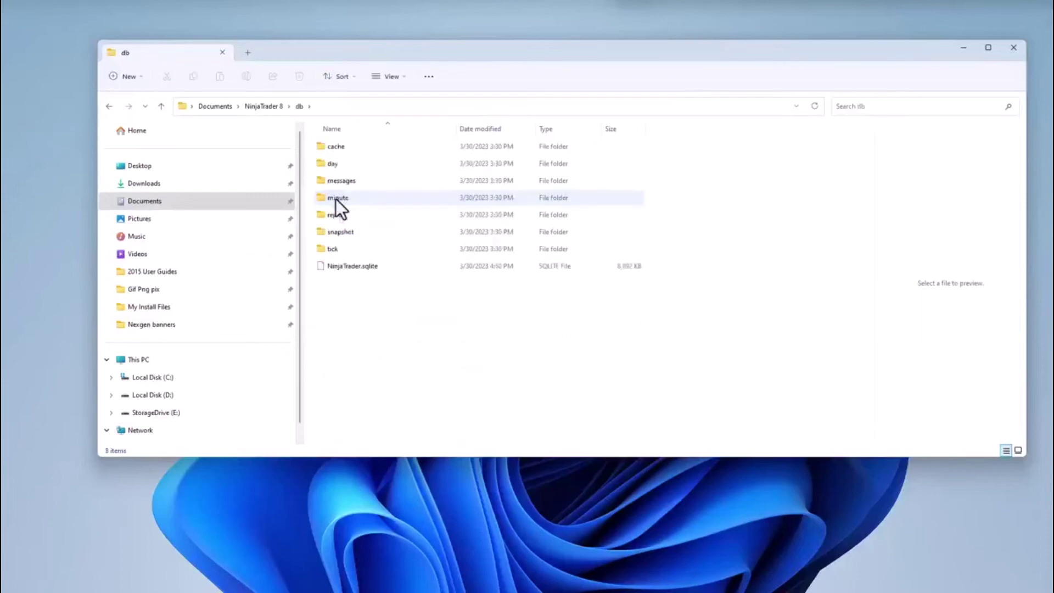
left_click(336, 251)
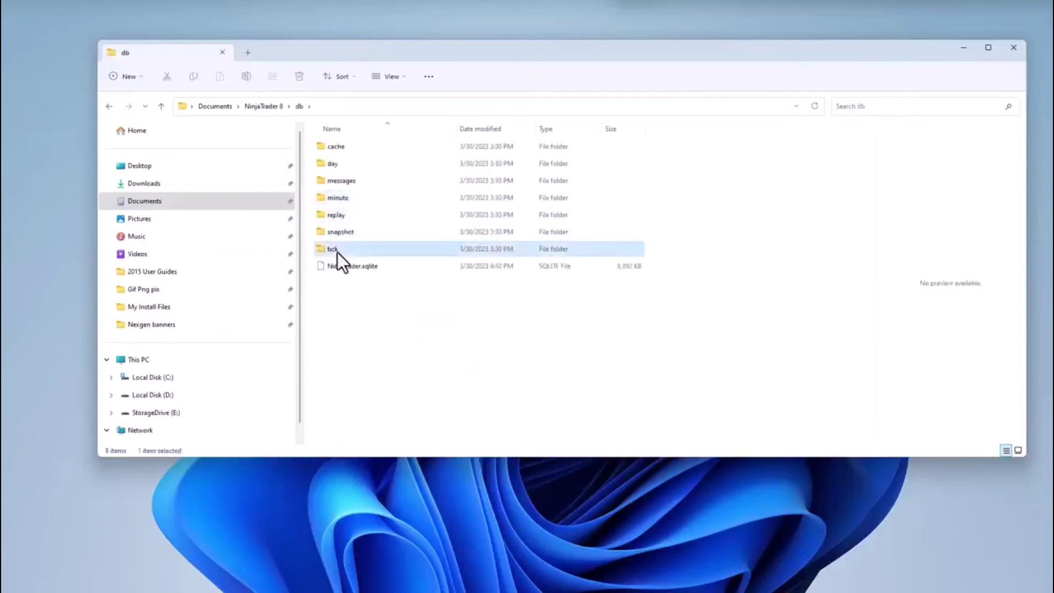
left_click(346, 147, "shift")
key("Delete")
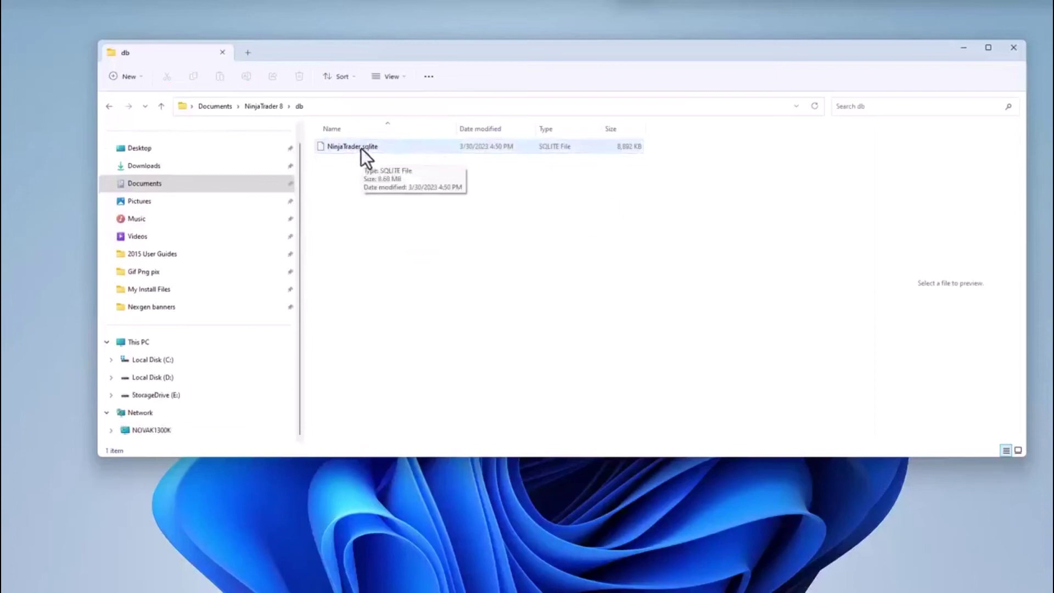
Open the tmp folder, delete all 30 temporary files, and return to NinjaTrader 8
left_click(263, 107)
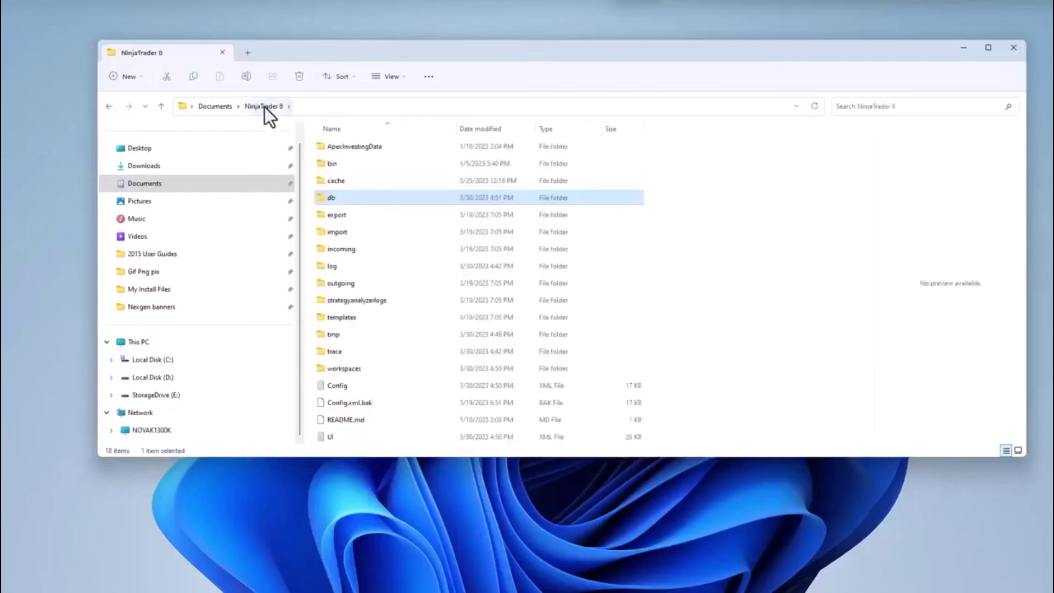
double_click(341, 333)
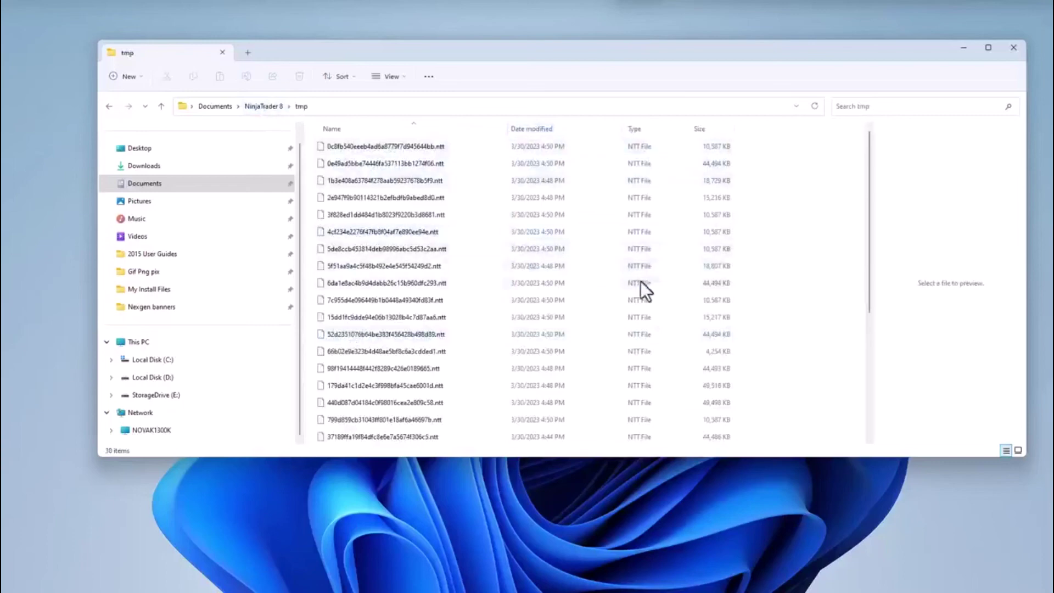
scroll(644, 363, "down", 4)
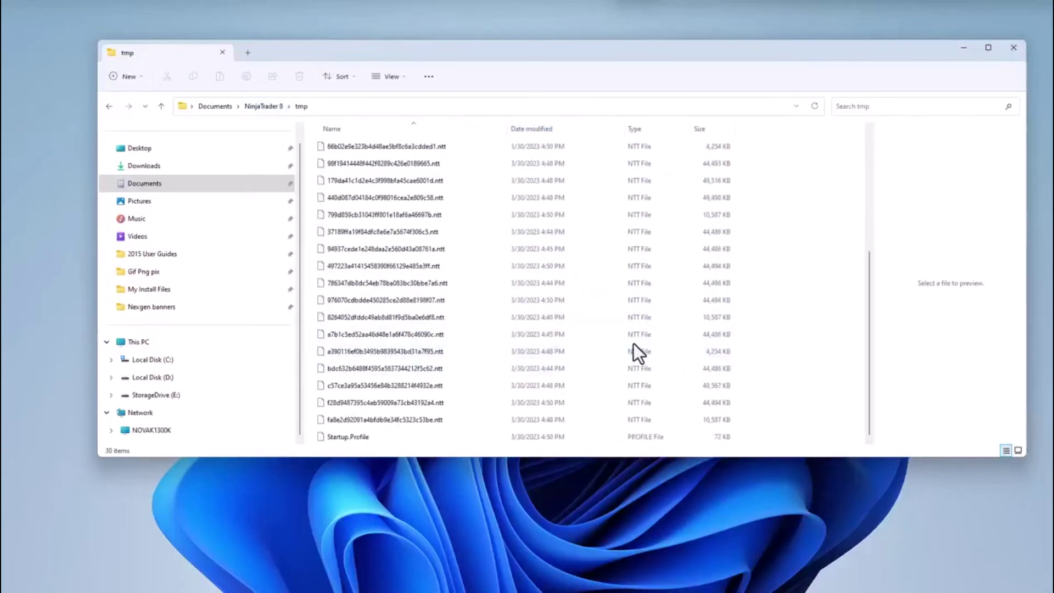
scroll(633, 343, "up", 4)
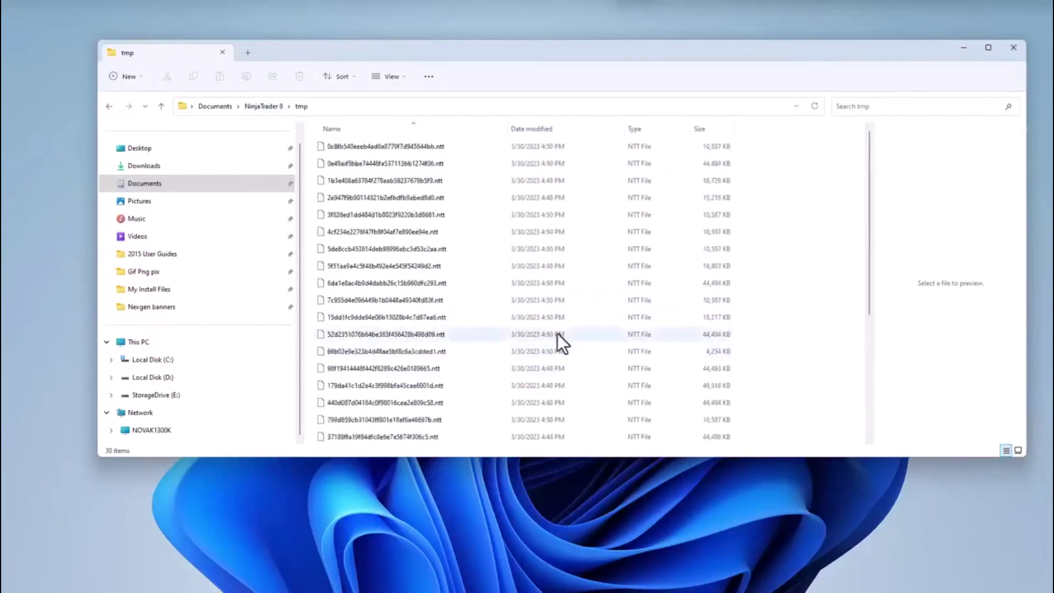
key("ctrl+a")
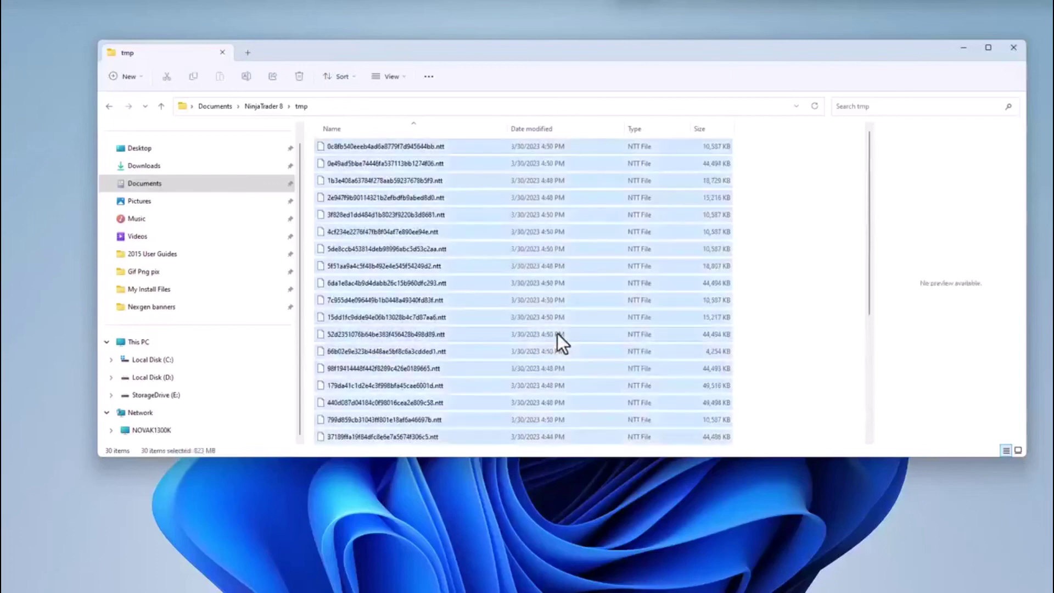
key("Delete")
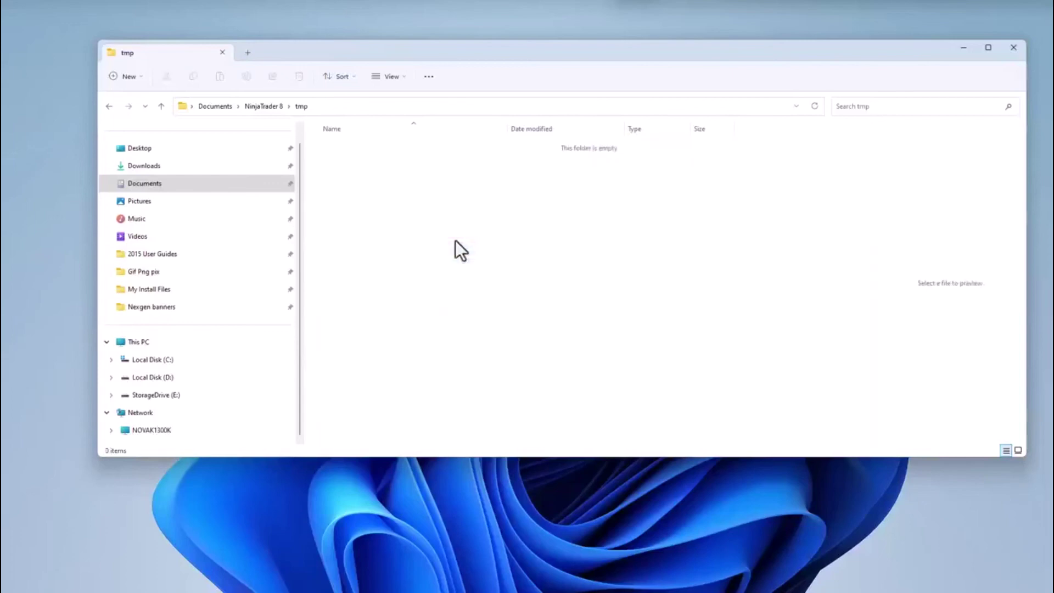
left_click(272, 108)
Delete the recovery folder inside the NinjaTrader 8 workspaces folder
double_click(344, 367)
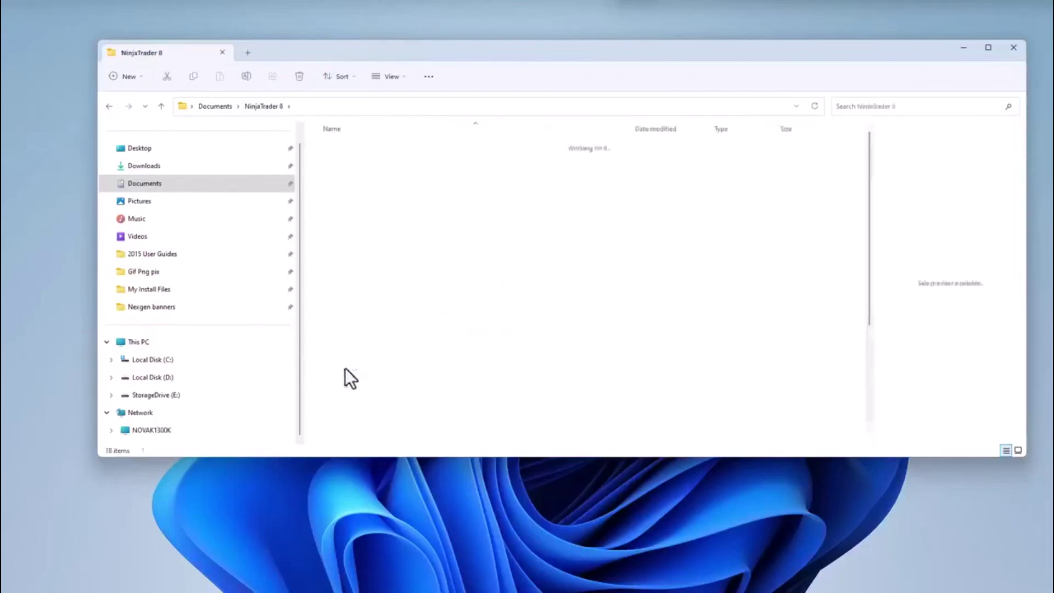
left_click(354, 147)
key("Delete")
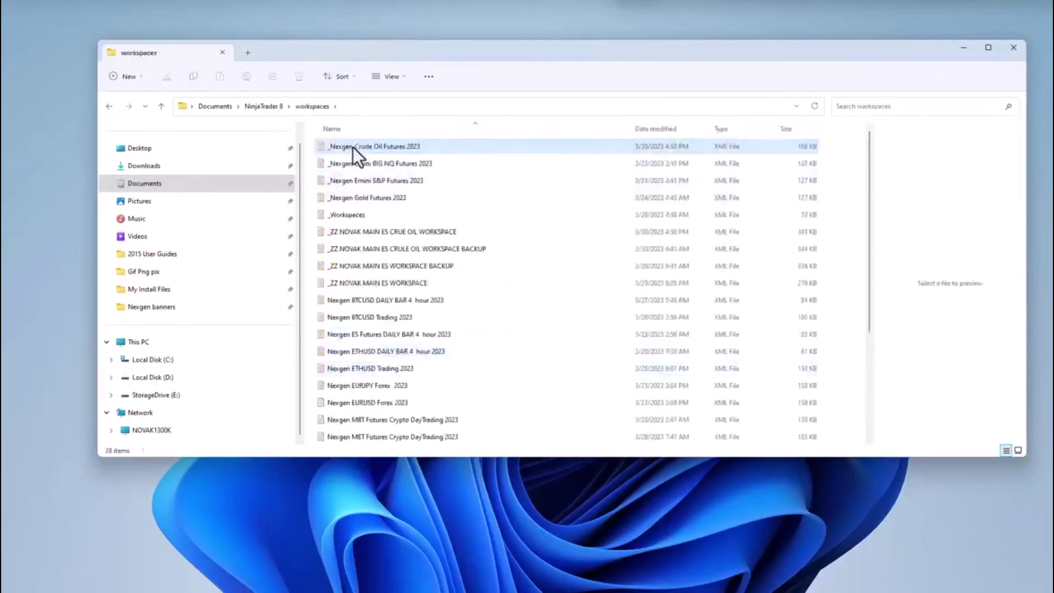